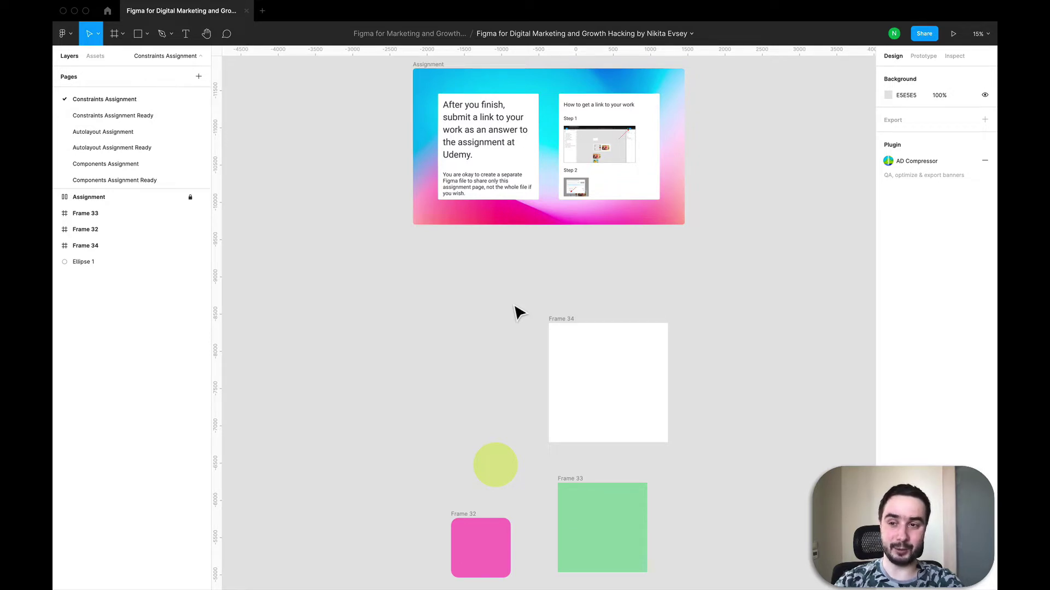
# Open the Constraints Assignment Ready page to view the finished example.
pyautogui.scroll(-3, 517, 313)
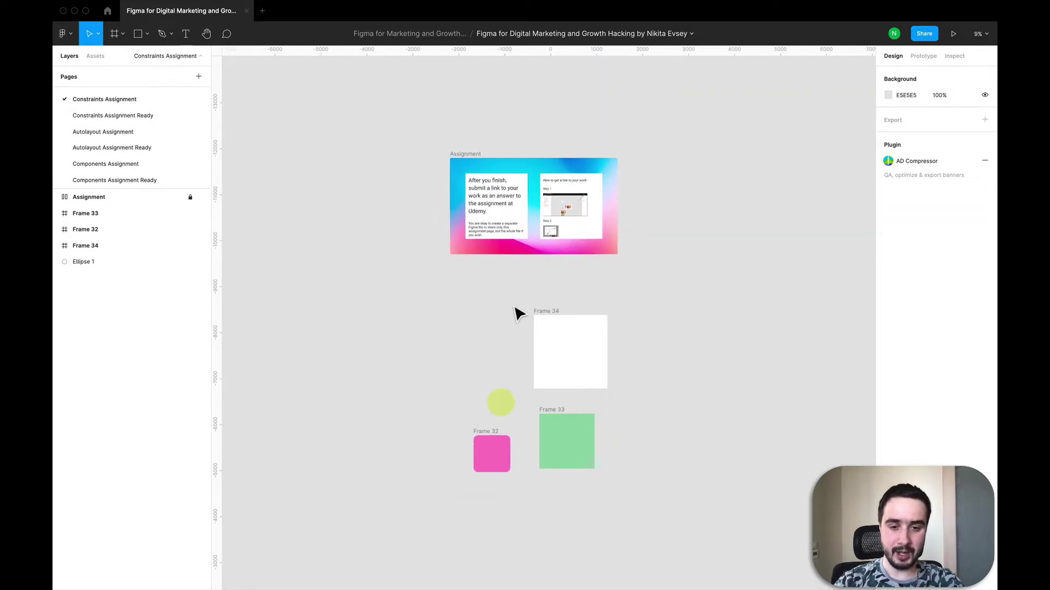
pyautogui.click(110, 114)
pyautogui.scroll(-3, 621, 337)
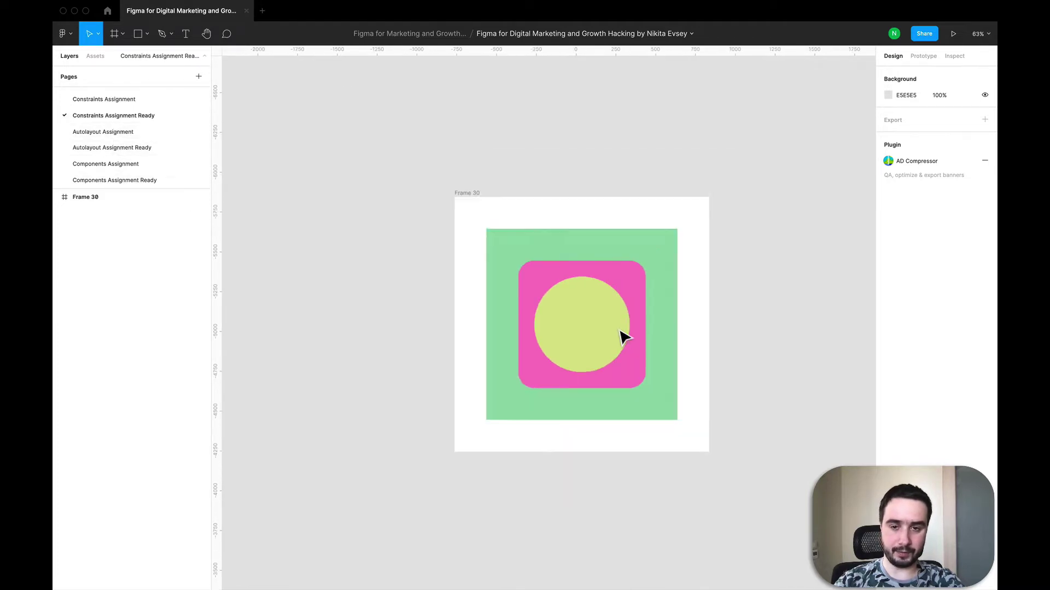
# Stretch Frame 30 to about 3202 × 2077 to test how its nested layers respond.
pyautogui.click(479, 198)
pyautogui.scroll(-3, 480, 198)
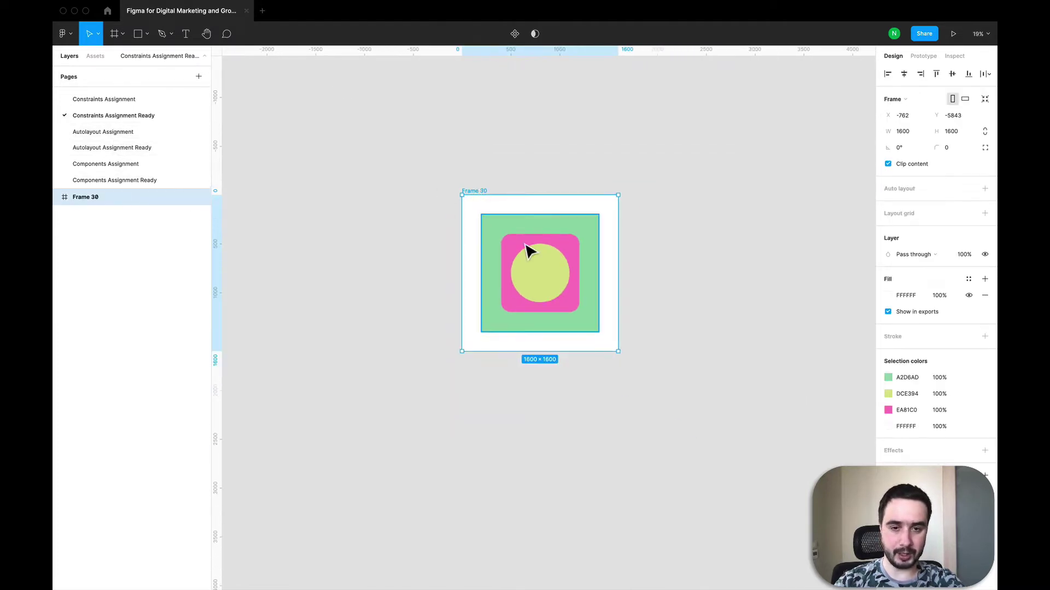
pyautogui.moveTo(619, 262); pyautogui.dragTo(784, 240)
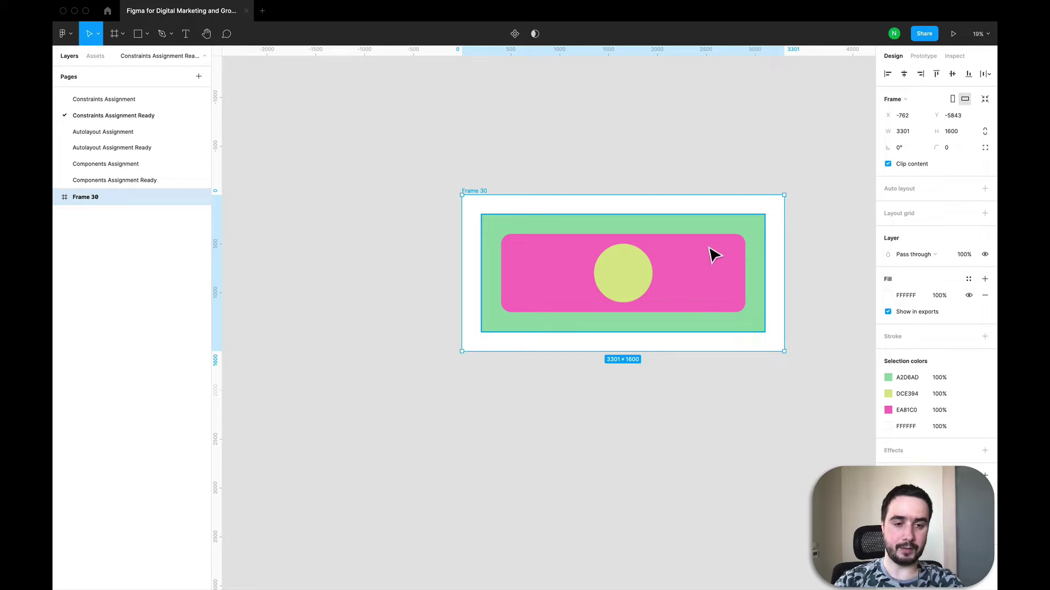
pyautogui.moveTo(790, 294)
pyautogui.mouseDown()
pyautogui.moveTo(699, 300)
pyautogui.moveTo(858, 281)
pyautogui.moveTo(773, 281)
pyautogui.moveTo(782, 280)
pyautogui.mouseUp()
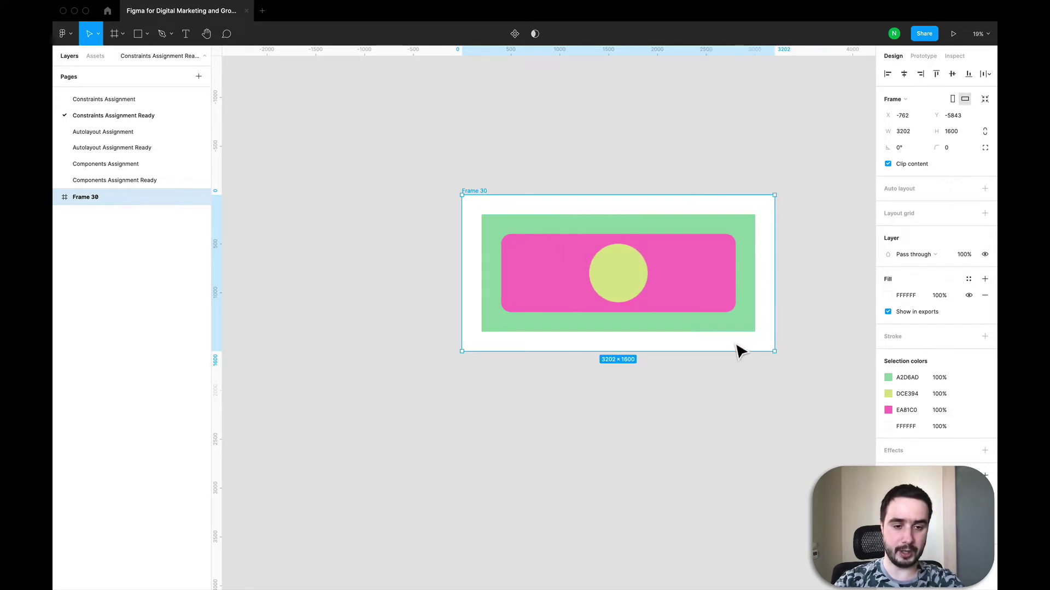
pyautogui.moveTo(734, 361); pyautogui.dragTo(714, 403)
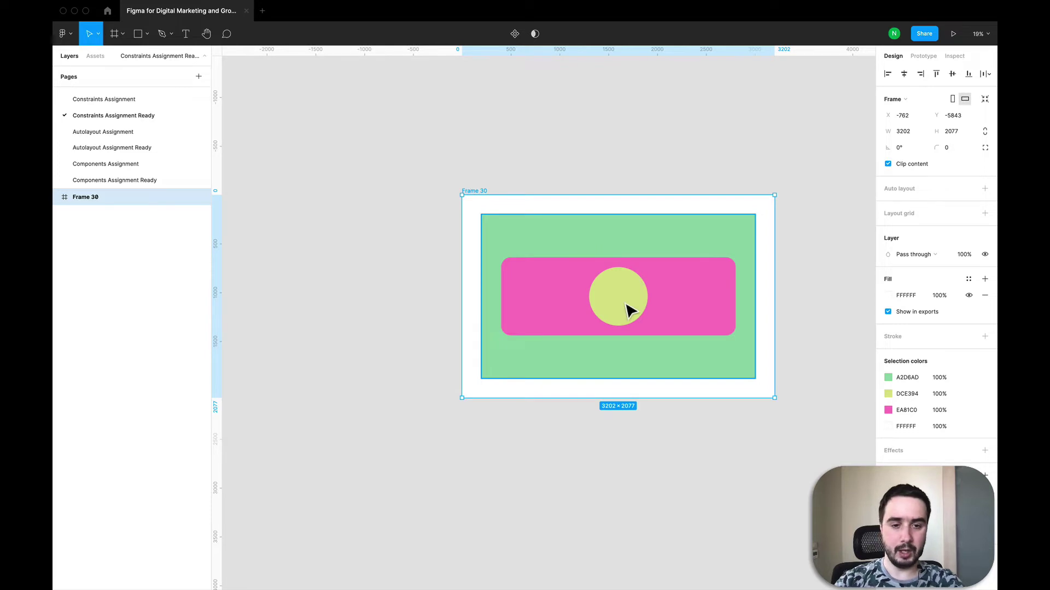
# Examine the constraints of the green frame, the pink frame and the ellipse nested in Frame 30.
pyautogui.click(532, 240)
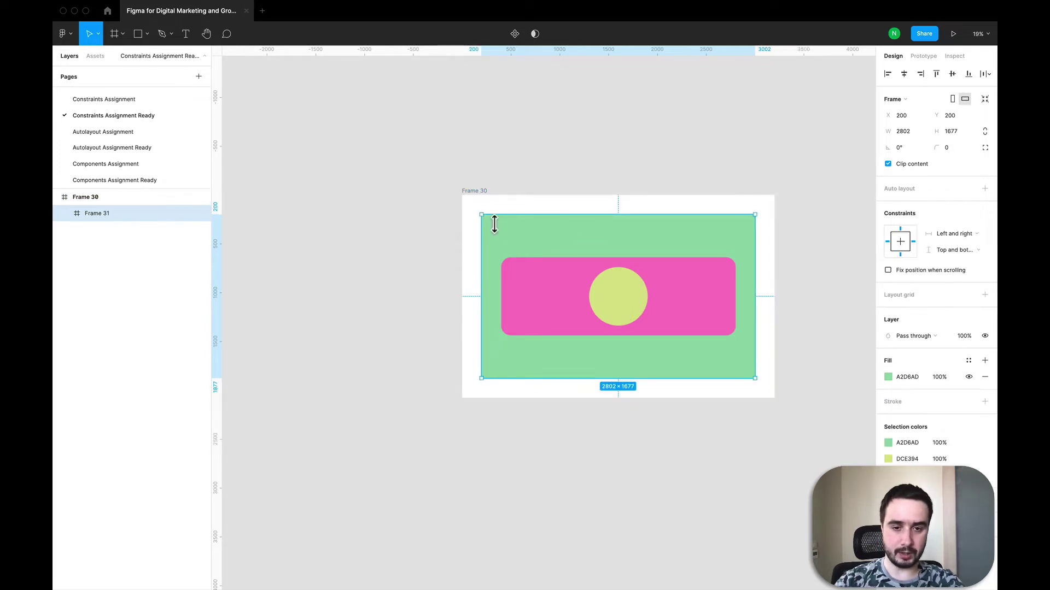
pyautogui.click(627, 311)
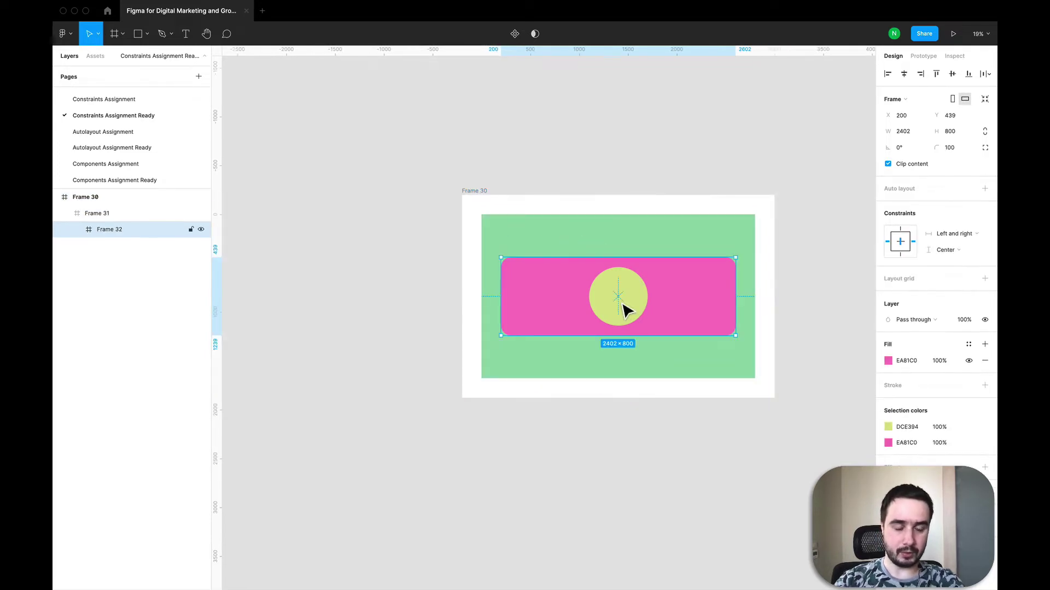
pyautogui.click(627, 310)
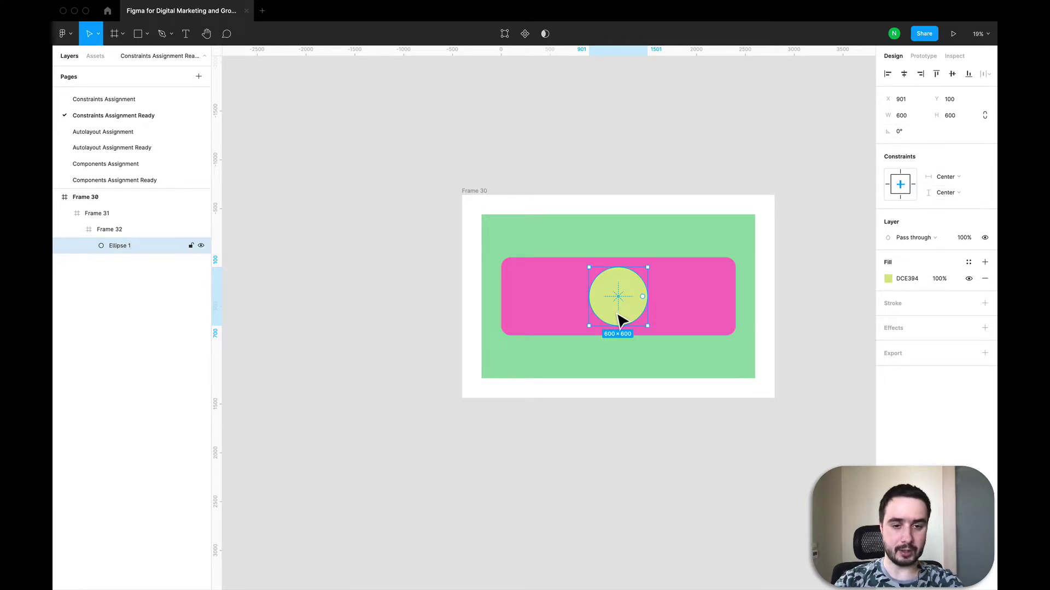
# Stretch Frame 30 upward to a height of about 2171 and nudge the nested pink frame slightly.
pyautogui.click(469, 198)
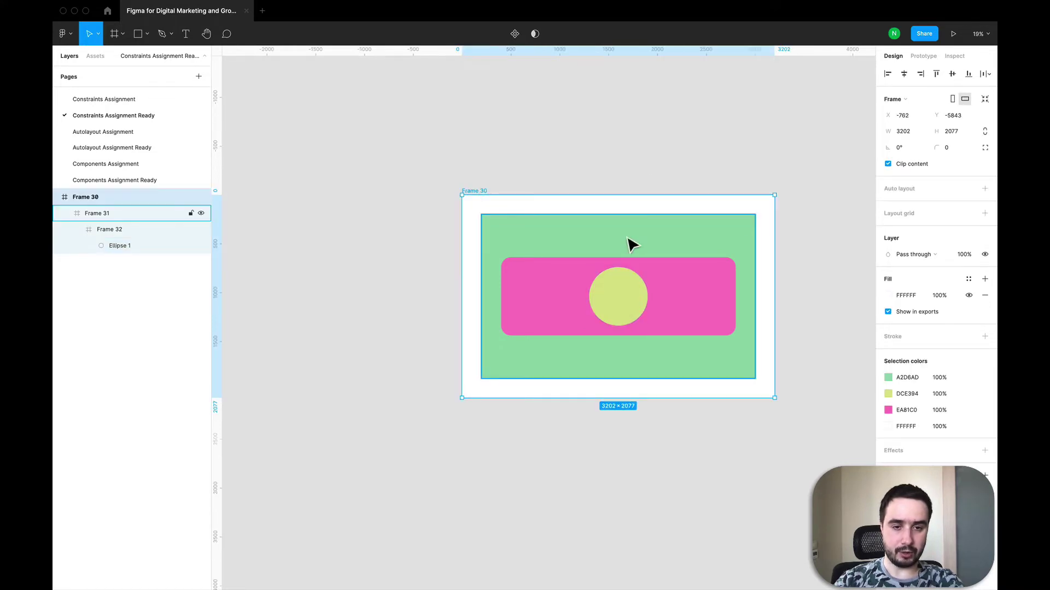
pyautogui.moveTo(624, 196)
pyautogui.mouseDown()
pyautogui.moveTo(649, 265)
pyautogui.moveTo(635, 192)
pyautogui.mouseUp()
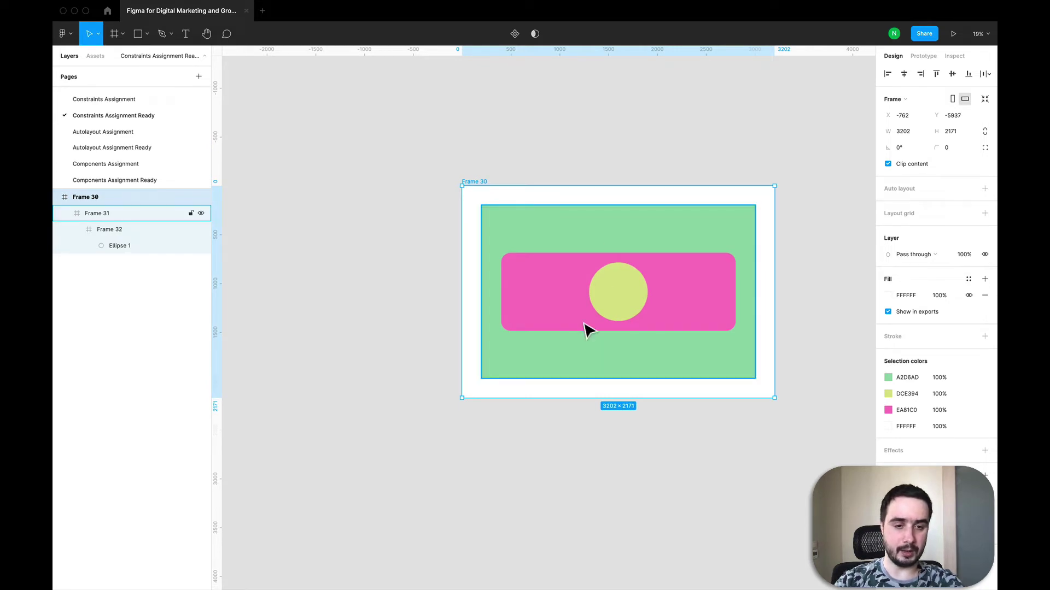
pyautogui.doubleClick(556, 299)
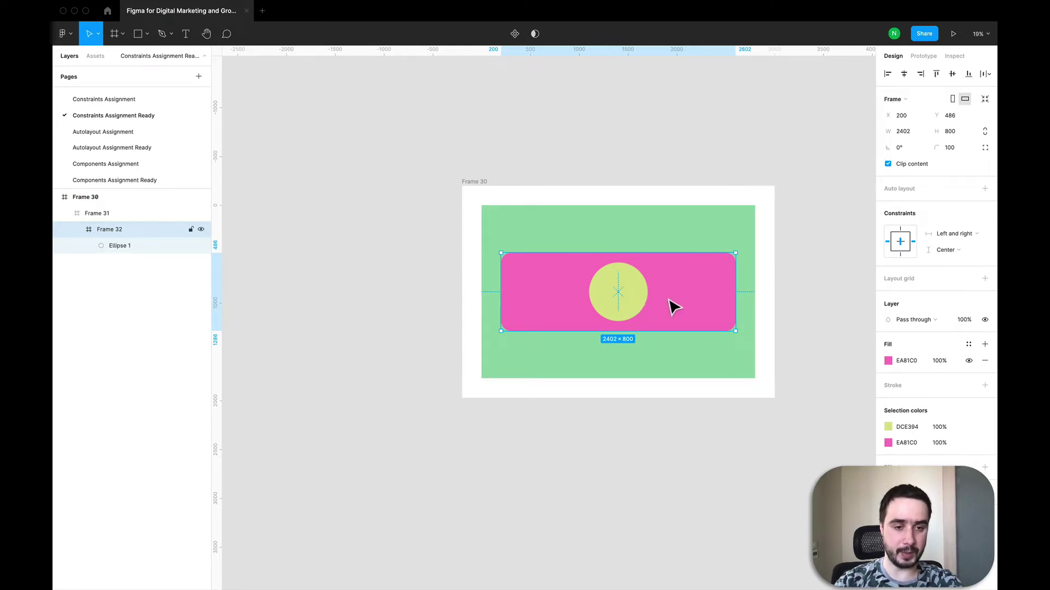
pyautogui.moveTo(691, 293); pyautogui.dragTo(603, 344)
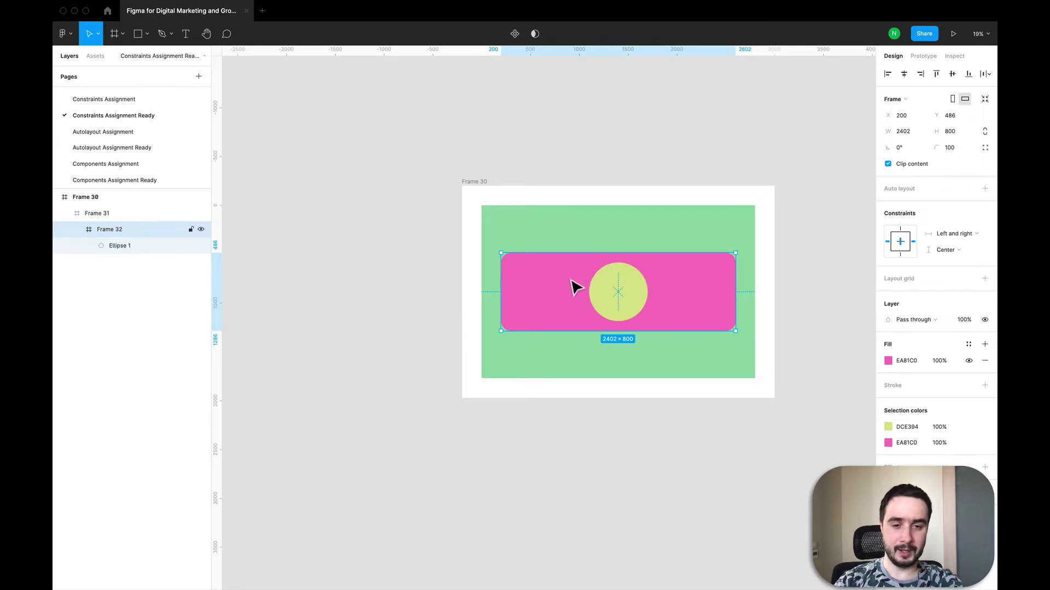
pyautogui.moveTo(574, 286)
pyautogui.mouseDown()
pyautogui.moveTo(590, 199)
pyautogui.moveTo(611, 347)
pyautogui.moveTo(565, 284)
pyautogui.moveTo(577, 285)
pyautogui.mouseUp()
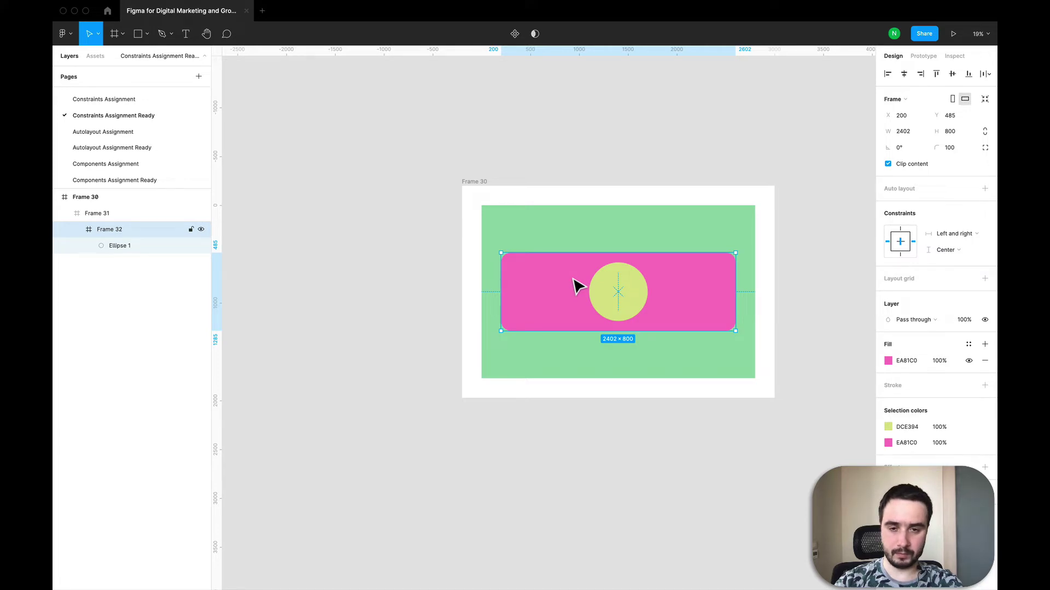
# Undo all the resizing and moving done on Frame 30 and its nested pink frame.
pyautogui.press('Escape')
pyautogui.press('Escape')
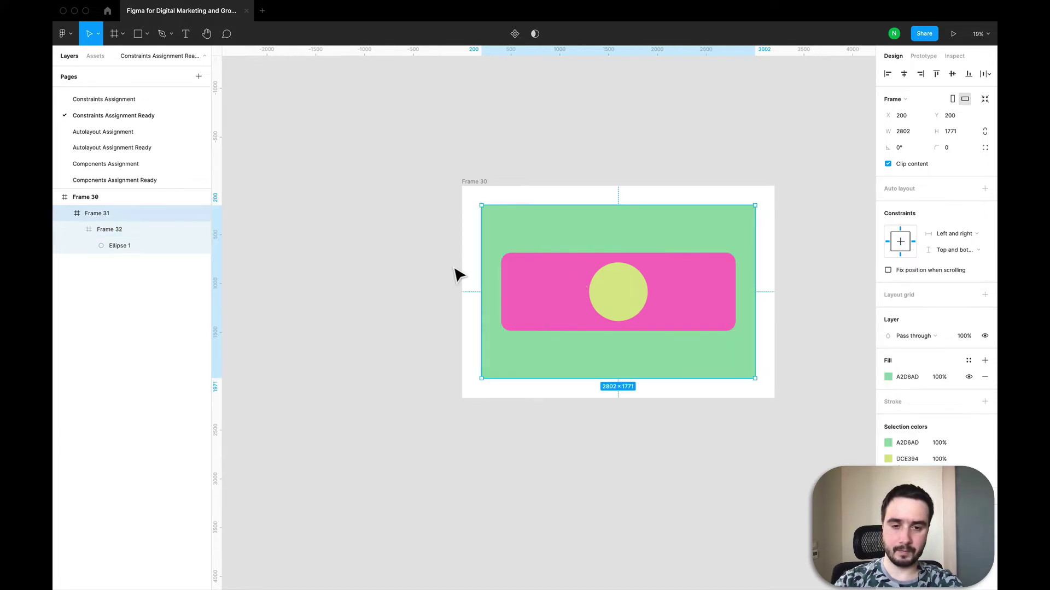
pyautogui.scroll(1, 456, 273)
pyautogui.press('super+z')
pyautogui.press('super+z')
pyautogui.press('super+z')
pyautogui.press('super+z')
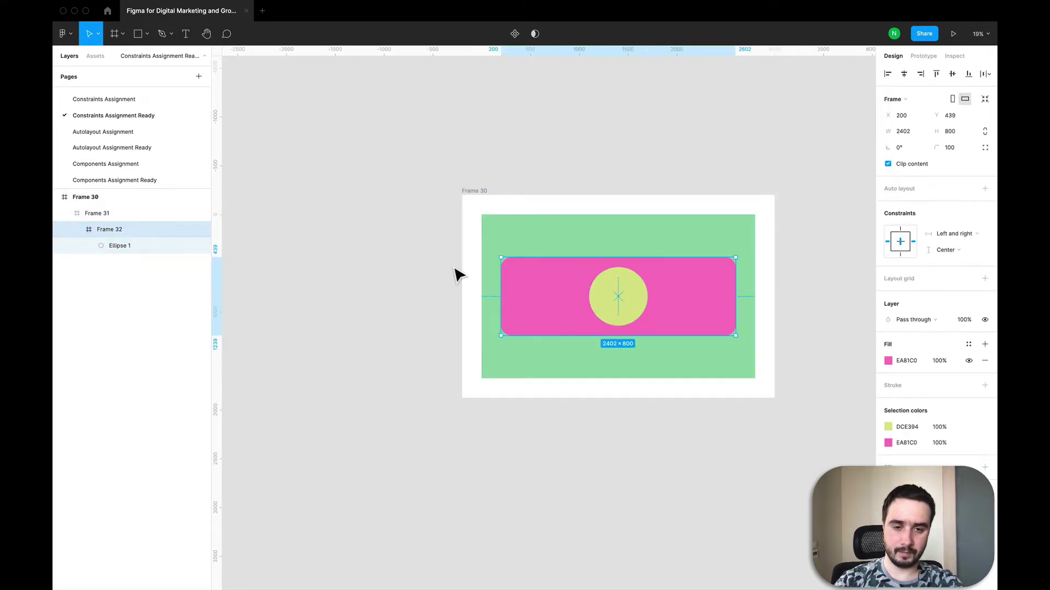
pyautogui.press('super+z')
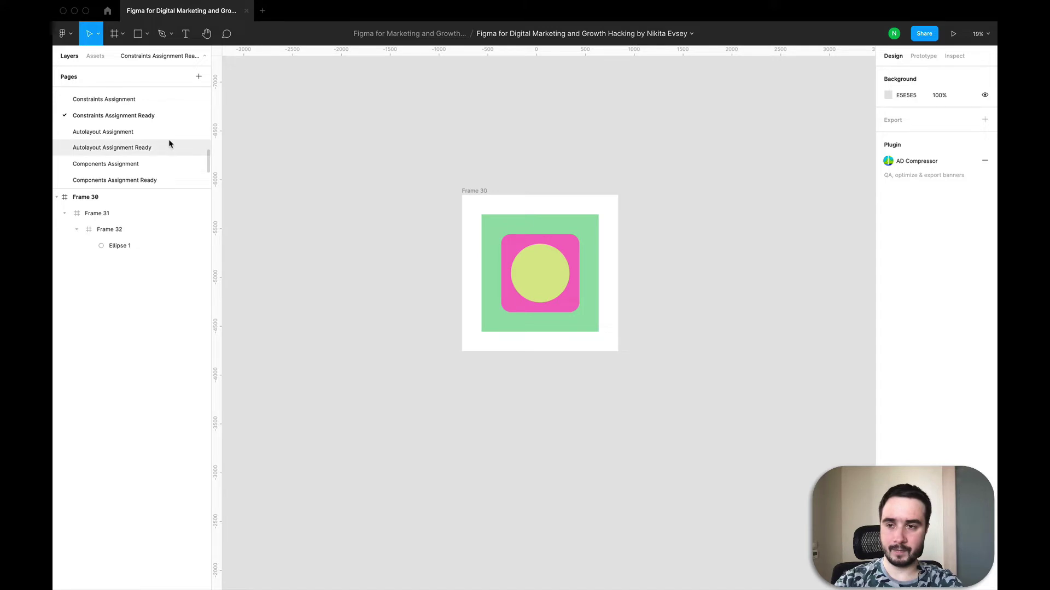
# Go back to the Constraints Assignment page and view its separate starting shapes.
pyautogui.scroll(1, 98, 135)
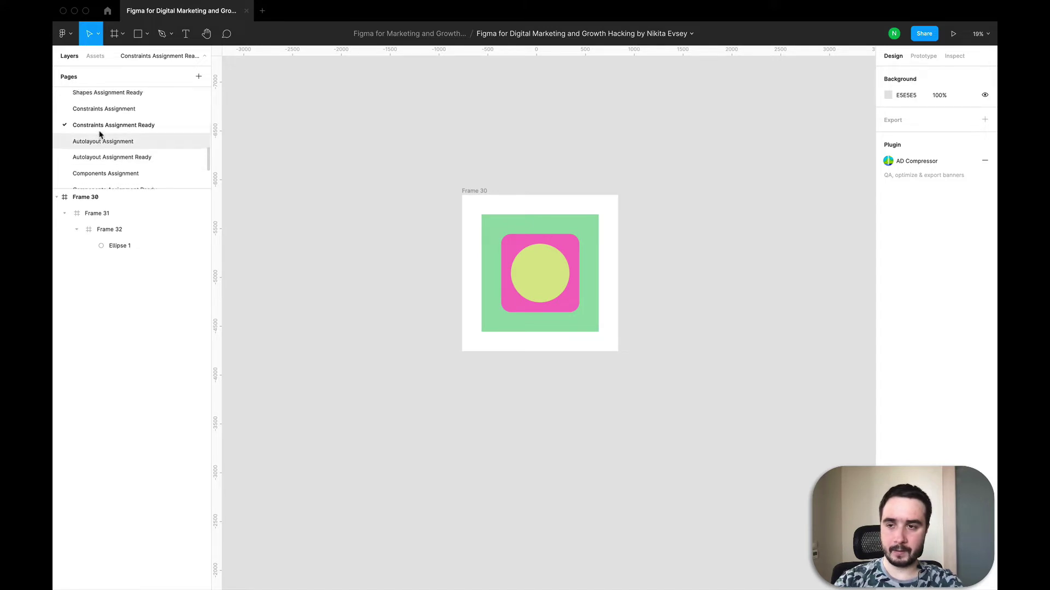
pyautogui.click(116, 109)
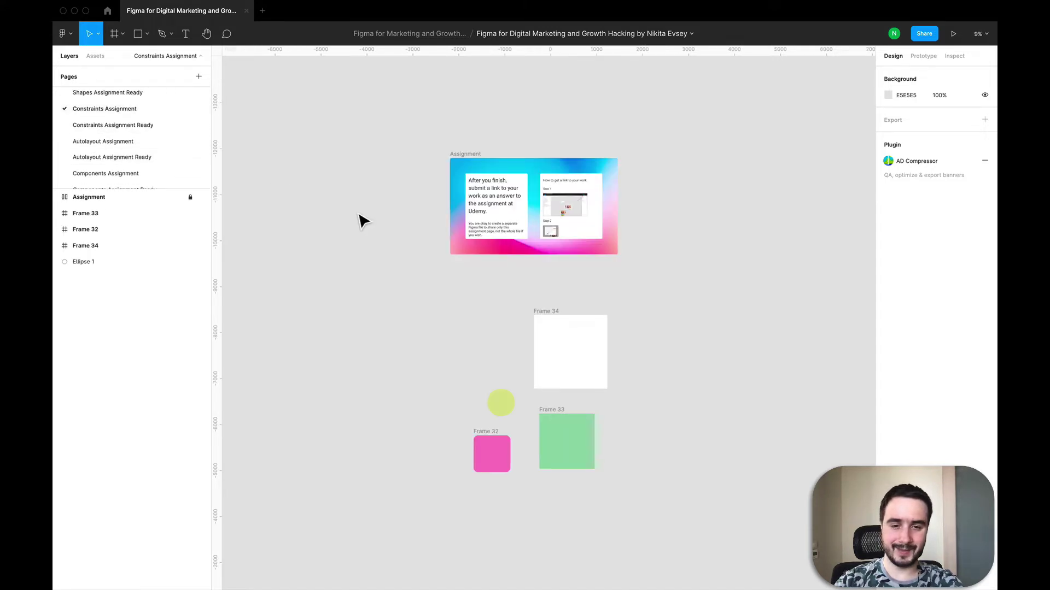
pyautogui.scroll(3, 579, 413)
pyautogui.scroll(-2, 579, 413)
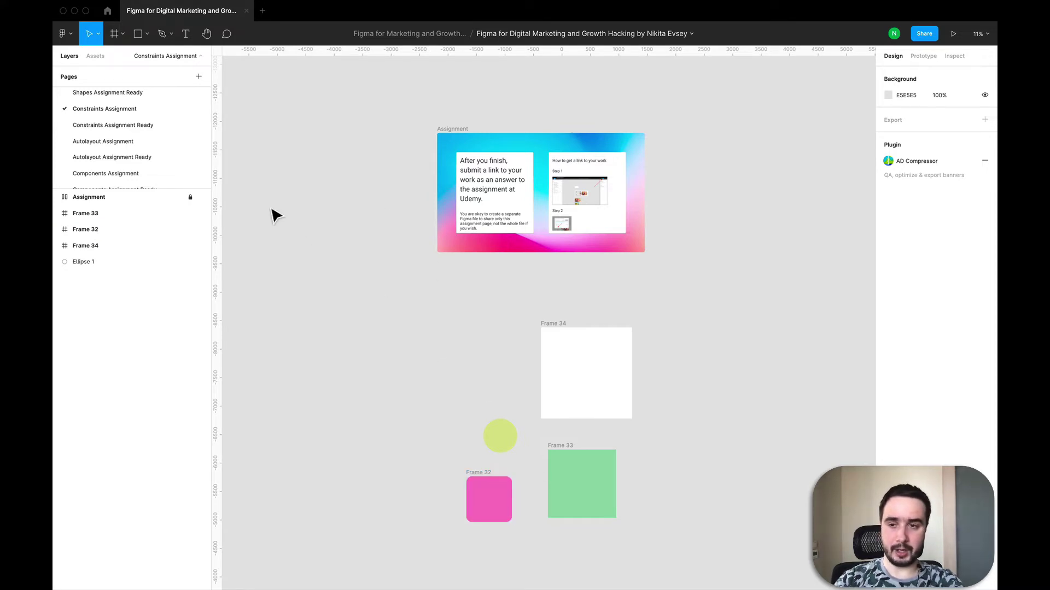
# Return to the Constraints Assignment Ready page and compare the constraints of the pink frame and the ellipse.
pyautogui.click(102, 125)
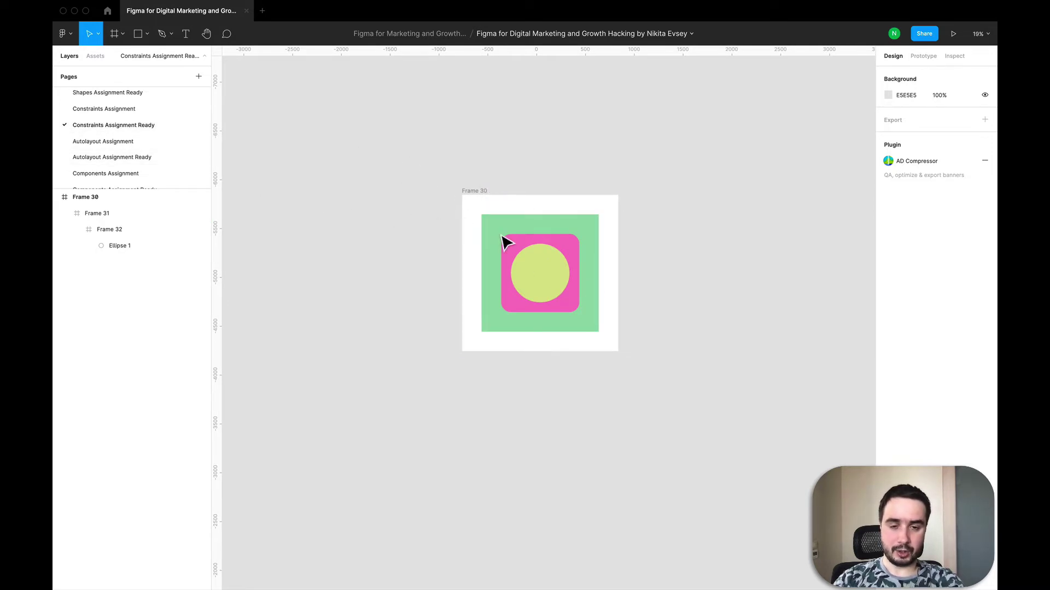
pyautogui.doubleClick(561, 300)
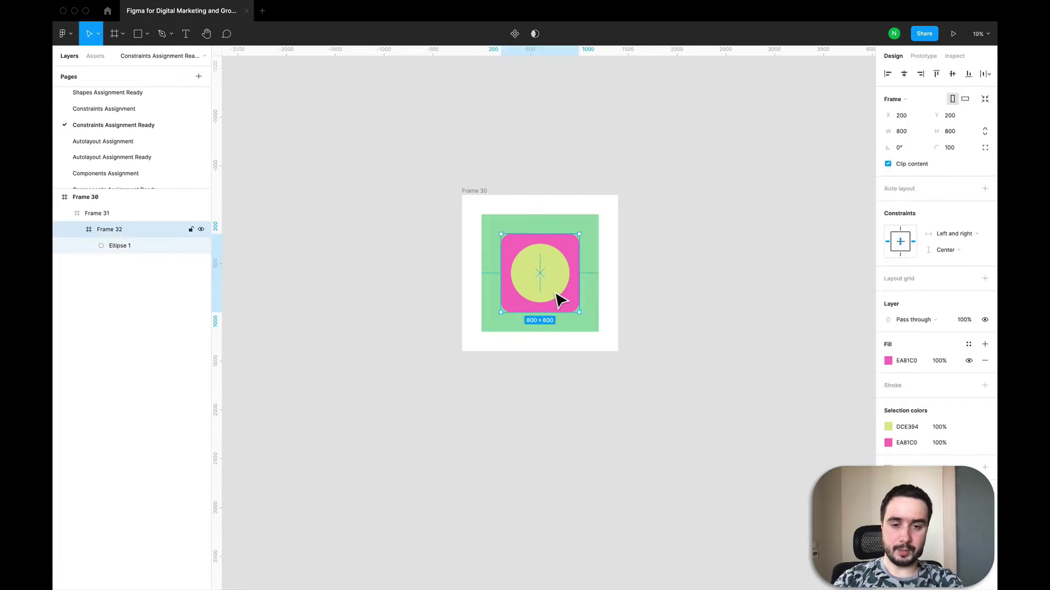
pyautogui.click(559, 299)
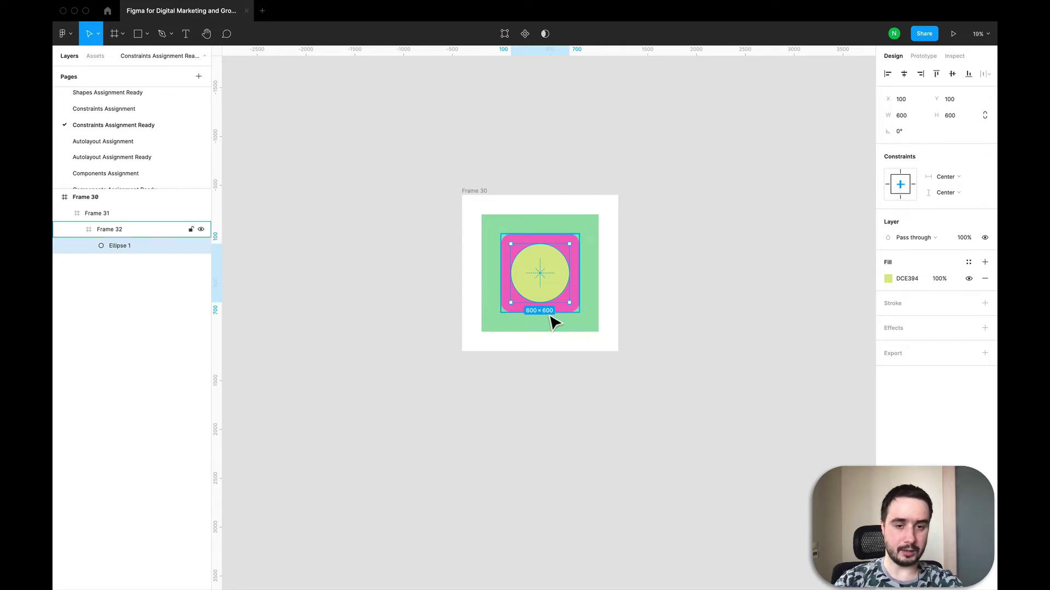
pyautogui.scroll(3, 543, 279)
pyautogui.scroll(-1, 543, 280)
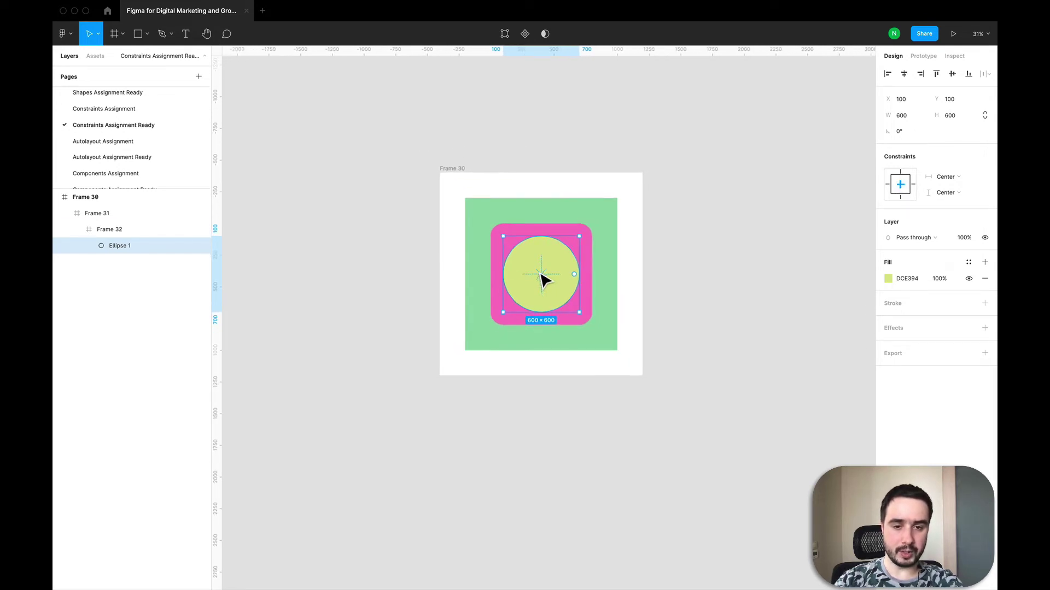
pyautogui.click(553, 227)
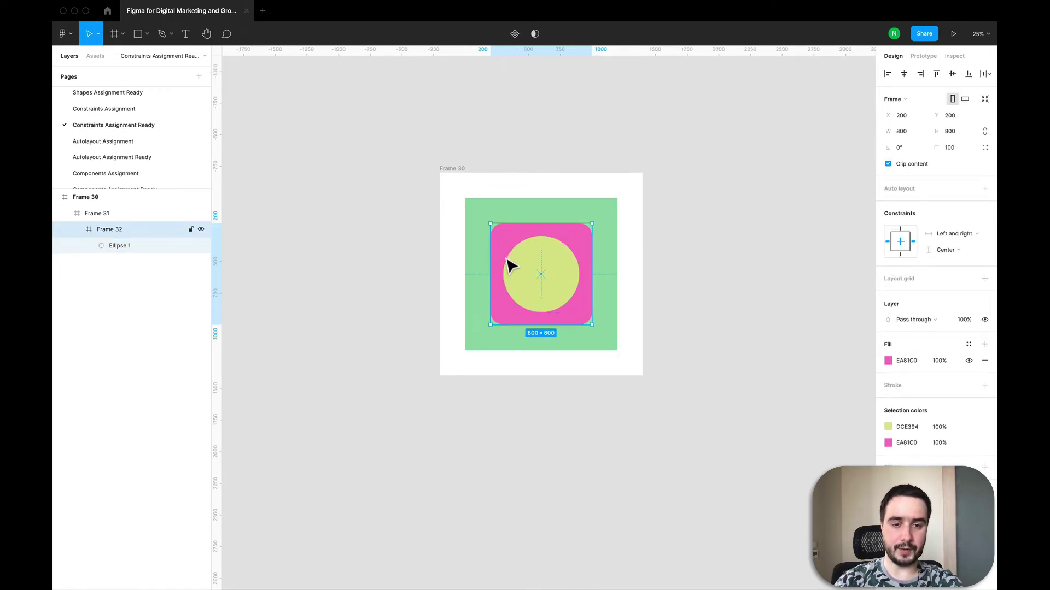
pyautogui.doubleClick(524, 271)
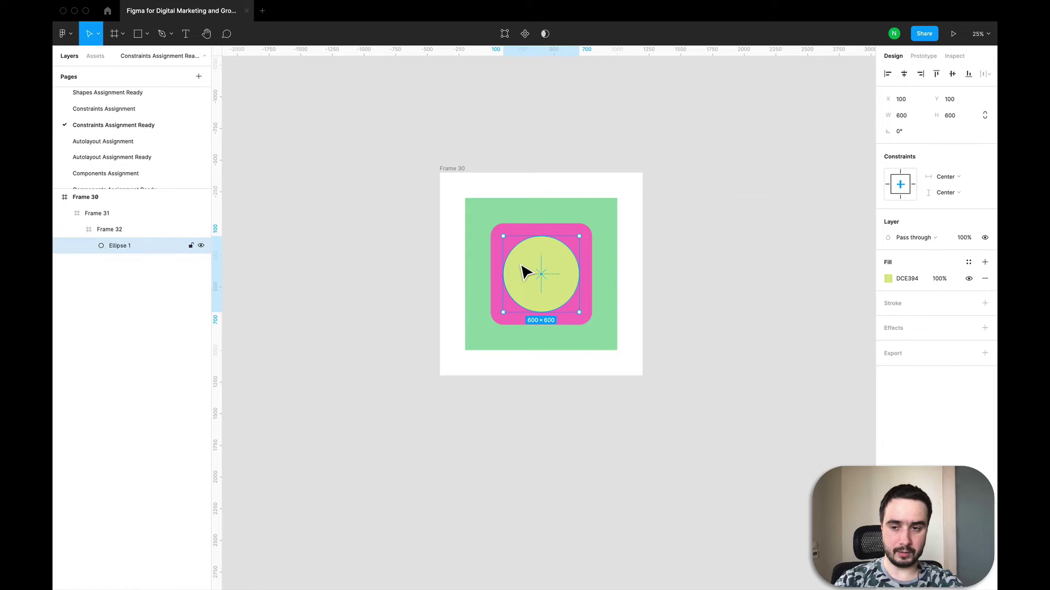
# Rename the Frame 32 layer to "pink" and clear the selection.
pyautogui.doubleClick(121, 233)
pyautogui.write('pink')
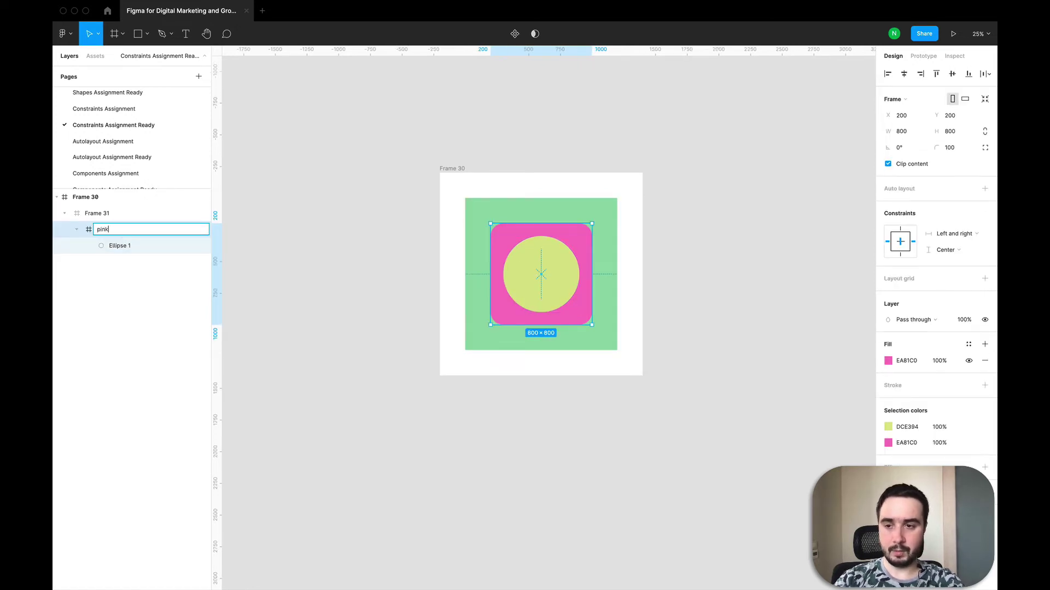
pyautogui.press('Return')
pyautogui.click(385, 206)
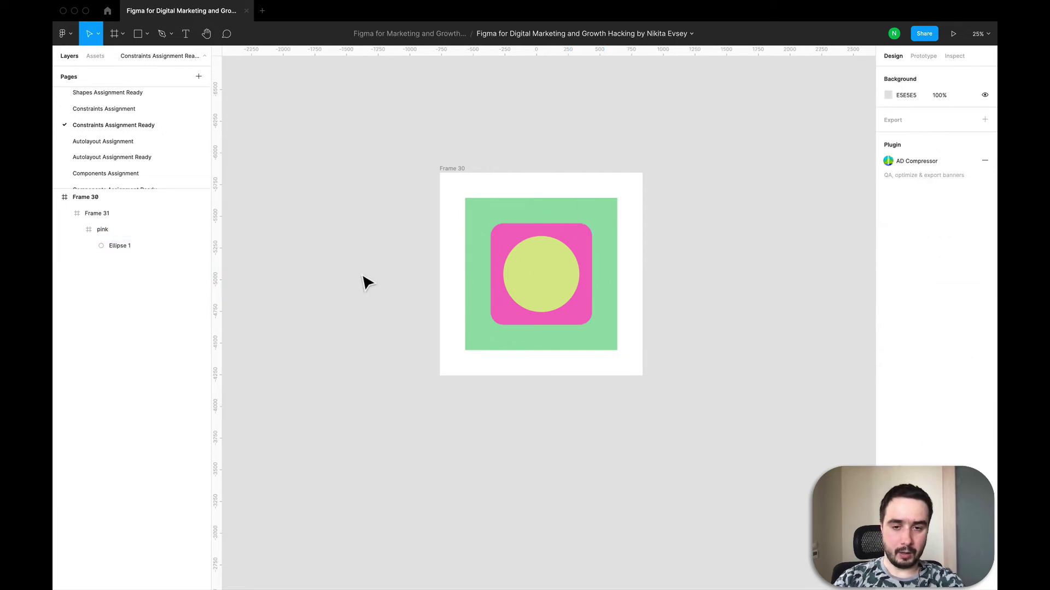
# Stretch Frame 30 to about 2107 × 1879 to test the constraints of its nested layers.
pyautogui.click(462, 174)
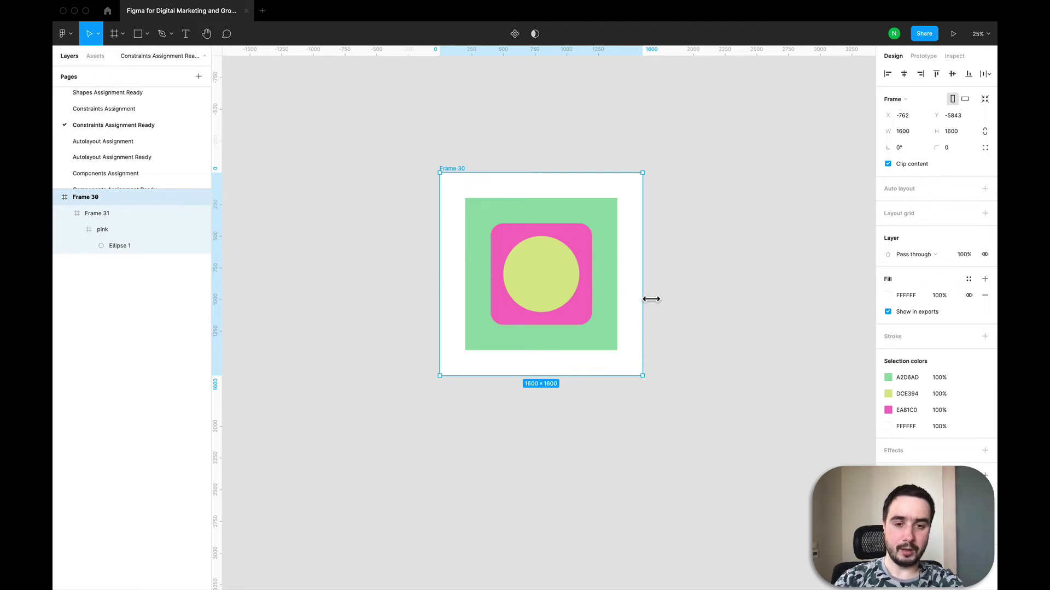
pyautogui.moveTo(651, 299); pyautogui.dragTo(707, 289)
pyautogui.moveTo(677, 377); pyautogui.dragTo(702, 410)
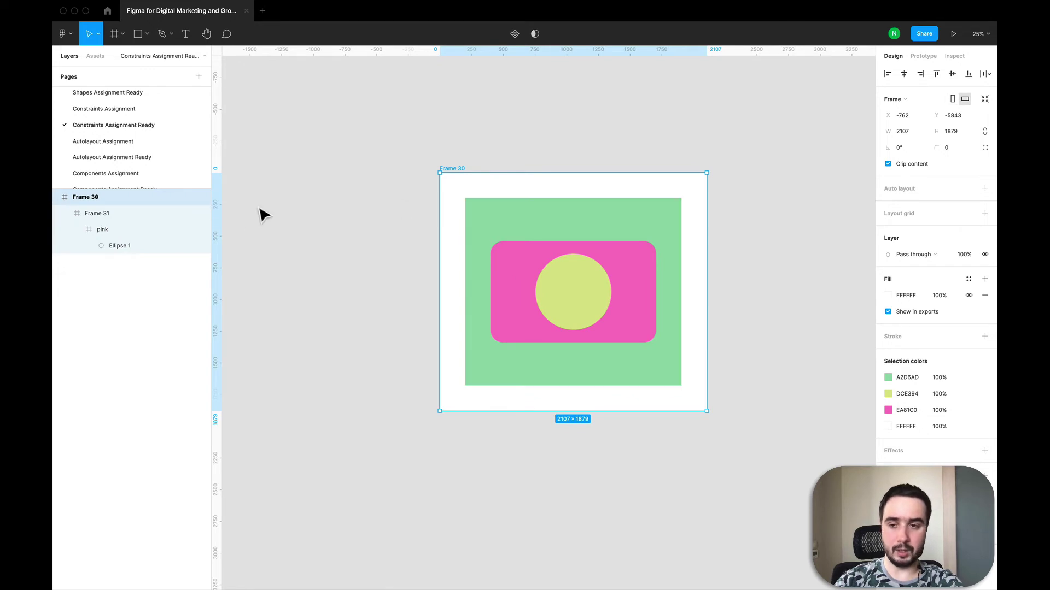
# Check the pink frame's constraints and enlarge Frame 30 to about 2175 × 1983.
pyautogui.doubleClick(517, 271)
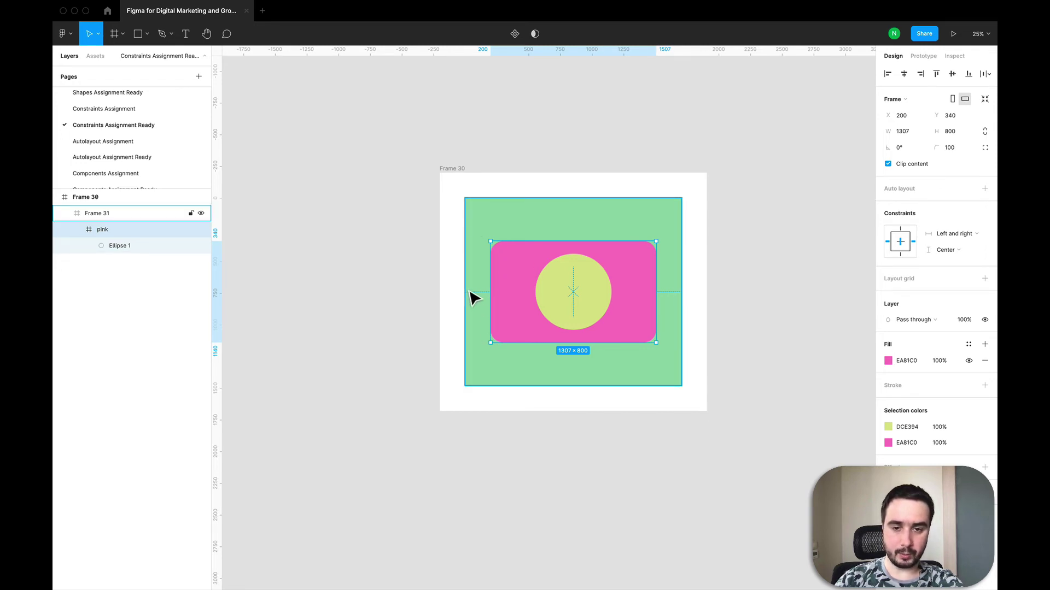
pyautogui.click(458, 179)
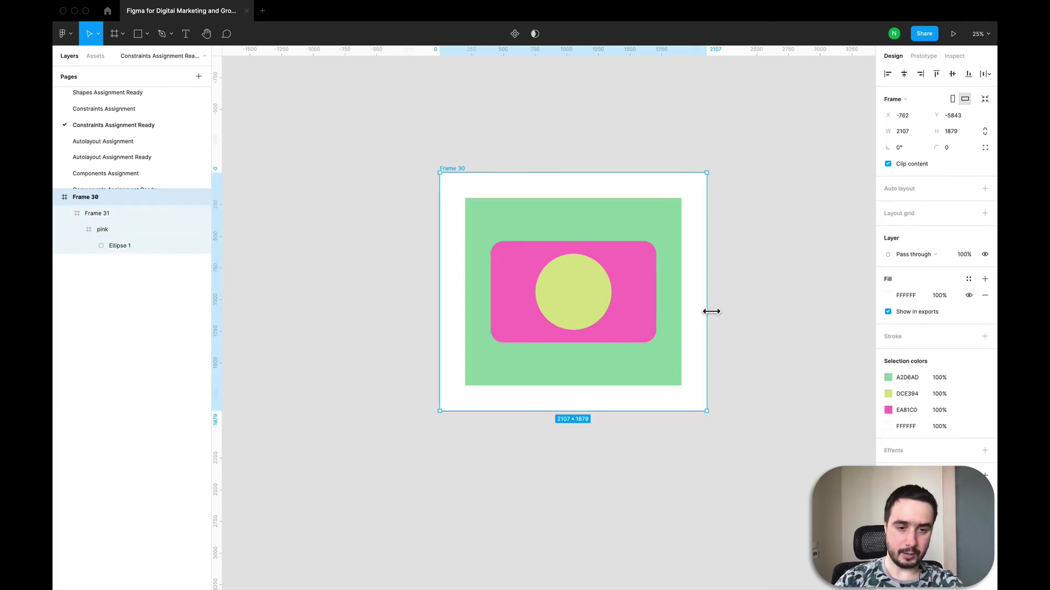
pyautogui.moveTo(713, 311); pyautogui.dragTo(722, 349)
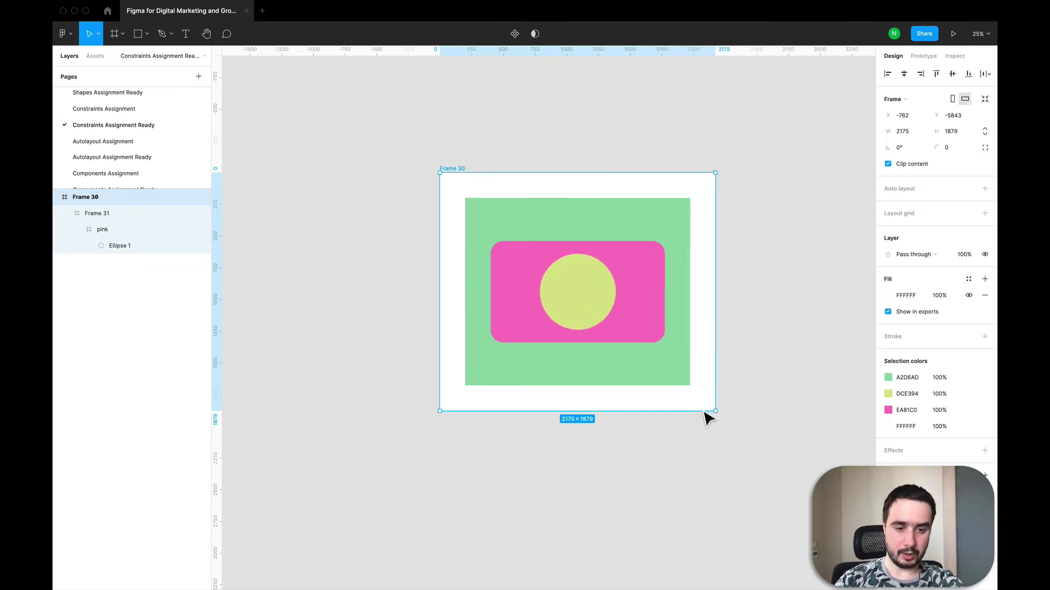
pyautogui.moveTo(712, 443)
pyautogui.mouseDown()
pyautogui.moveTo(722, 515)
pyautogui.moveTo(712, 432)
pyautogui.mouseUp()
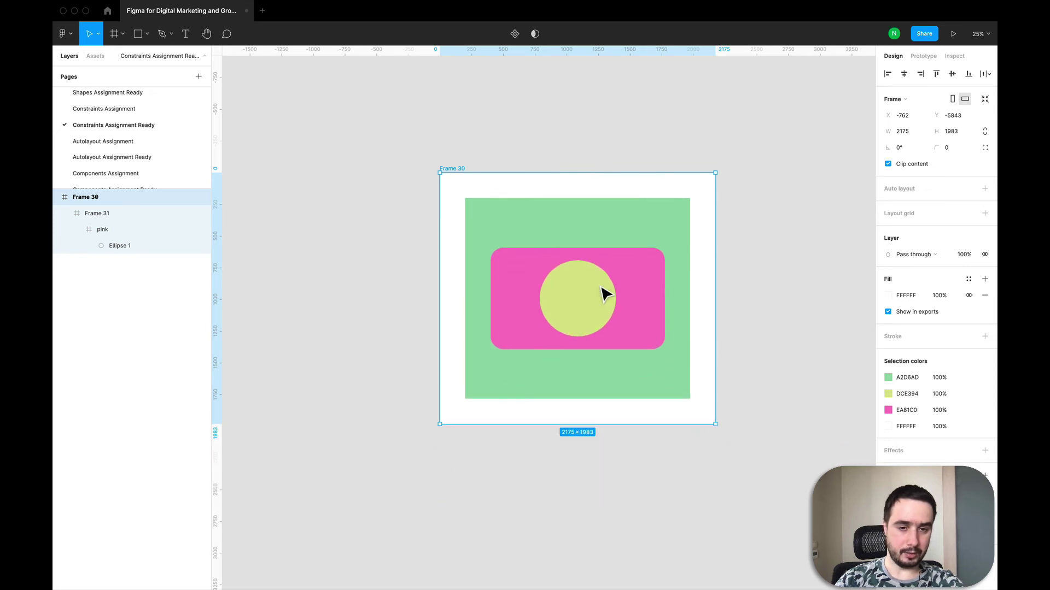
# Review the pink frame's constraints again and enlarge Frame 30 to about 2474 × 2015.
pyautogui.doubleClick(632, 284)
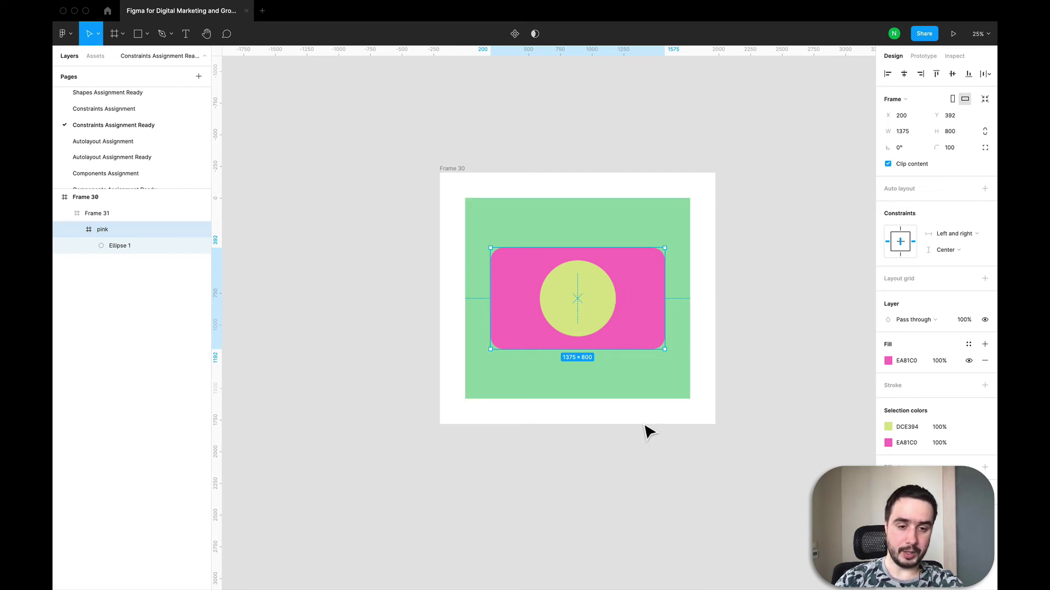
pyautogui.click(469, 182)
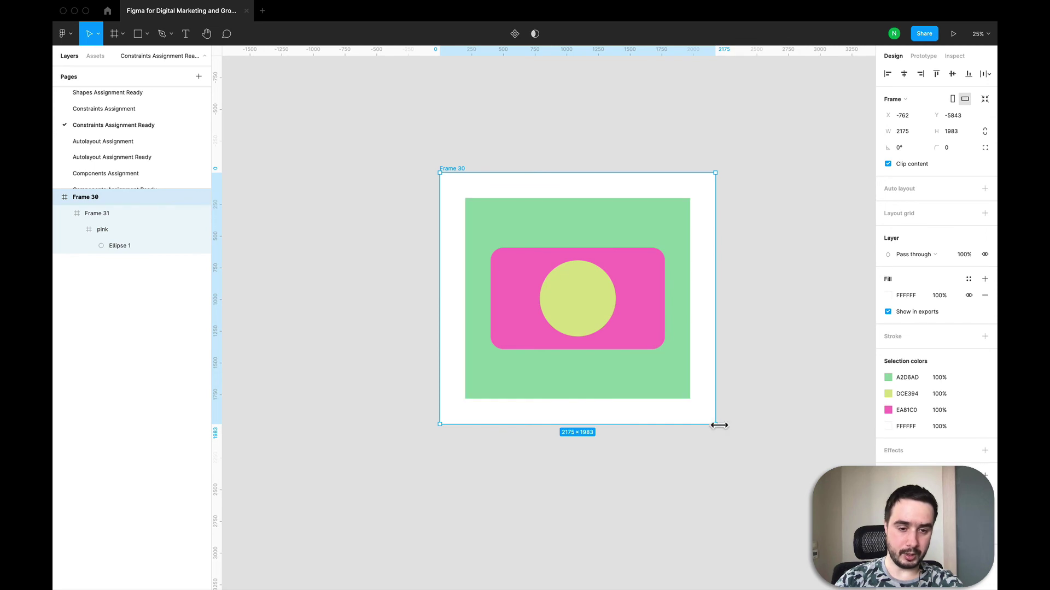
pyautogui.moveTo(716, 425); pyautogui.dragTo(753, 428)
# Check the green frame's constraints and enlarge Frame 30 further in both width and height from its lower-right corner.
pyautogui.click(544, 230)
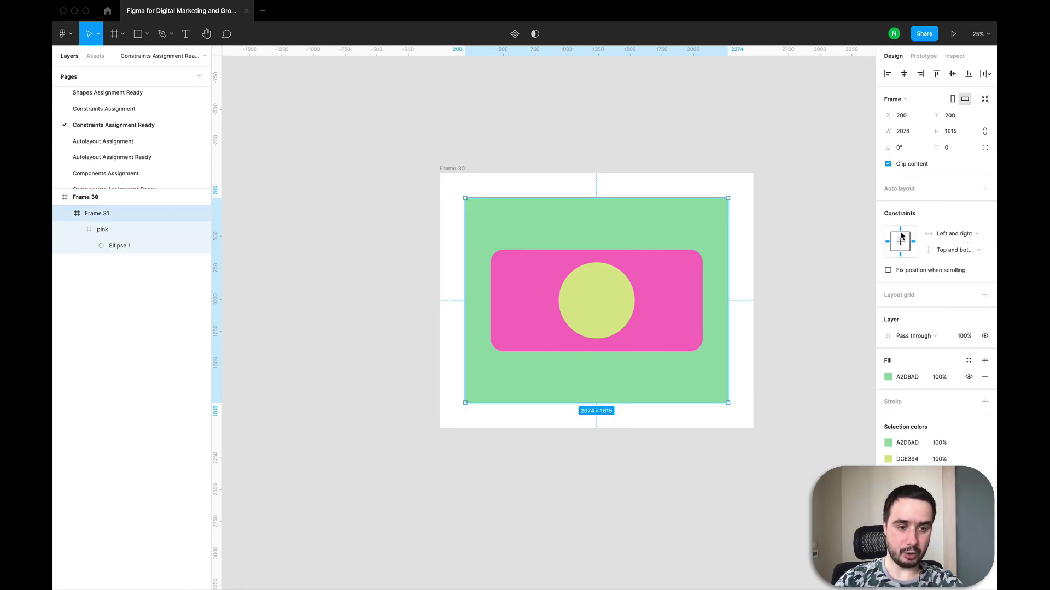
pyautogui.click(448, 173)
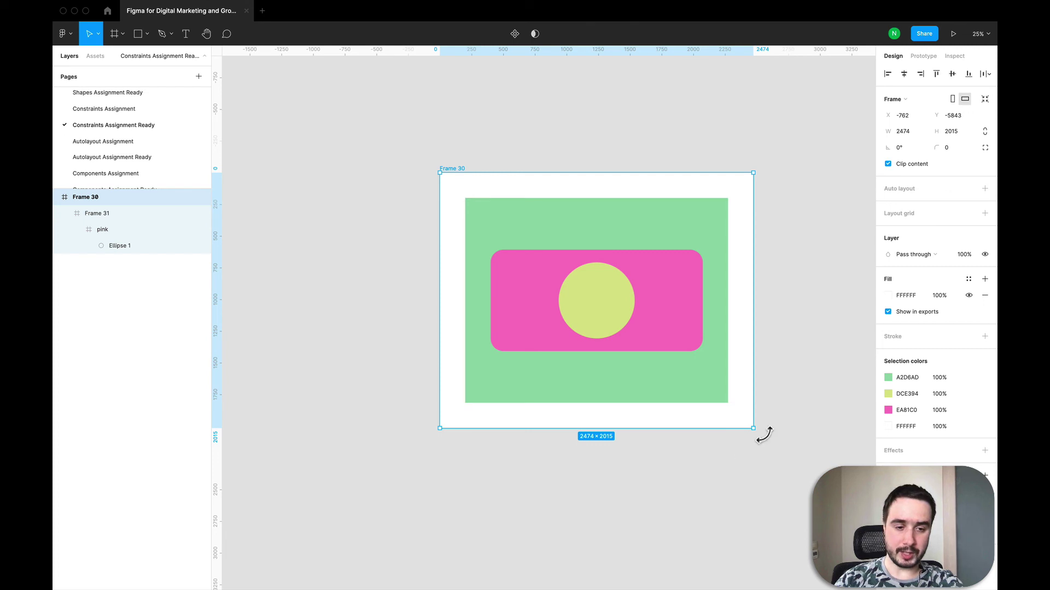
pyautogui.moveTo(761, 434); pyautogui.dragTo(786, 493)
pyautogui.click(354, 306)
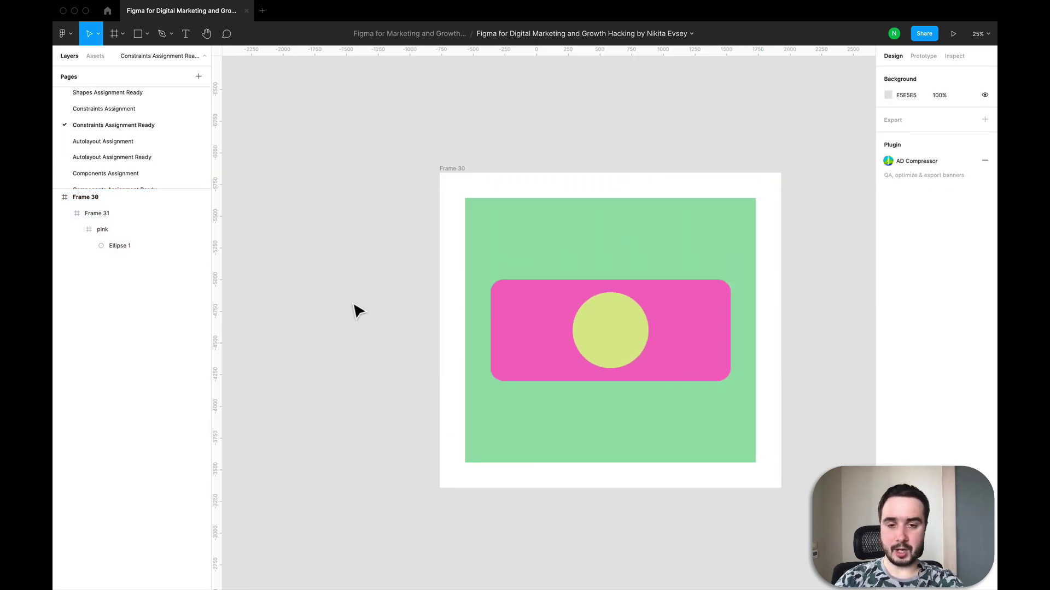